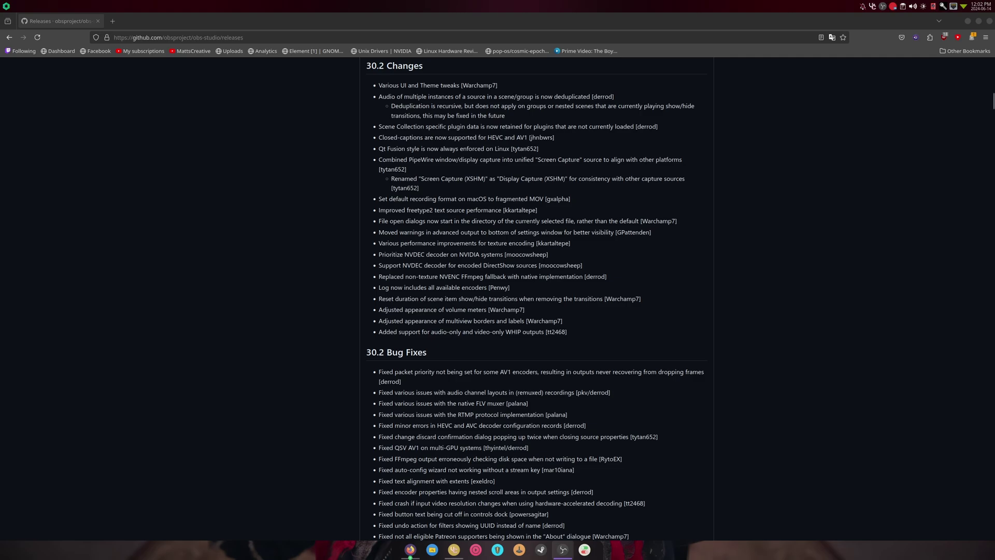
Move the OBS Settings window, showing the General page, to centre-left over the GitHub release notes
drag(994, 120, 216, 136)
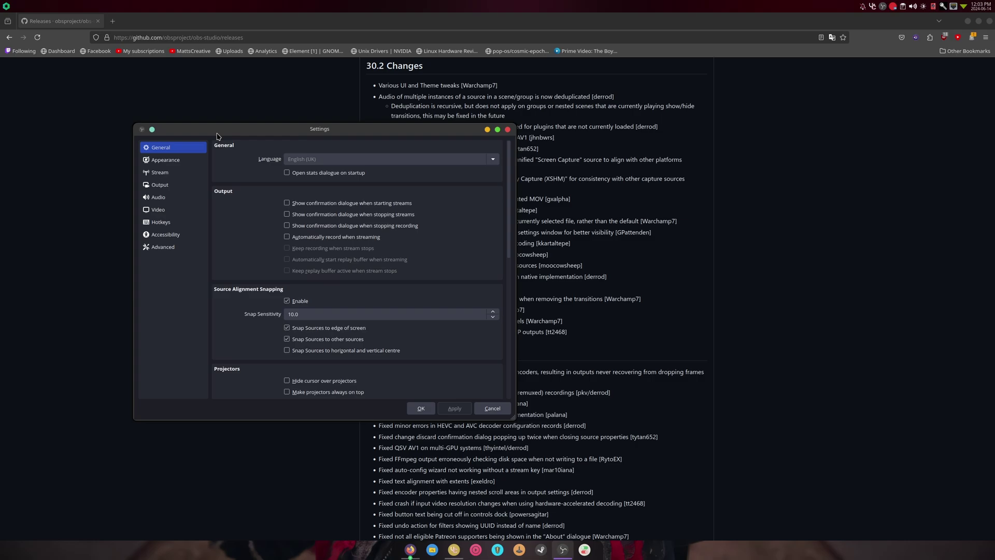
Scroll through the hotkey list, then show the Stream page with YouTube - RTMPS selected
click(161, 222)
scroll(228, 309, down, 2)
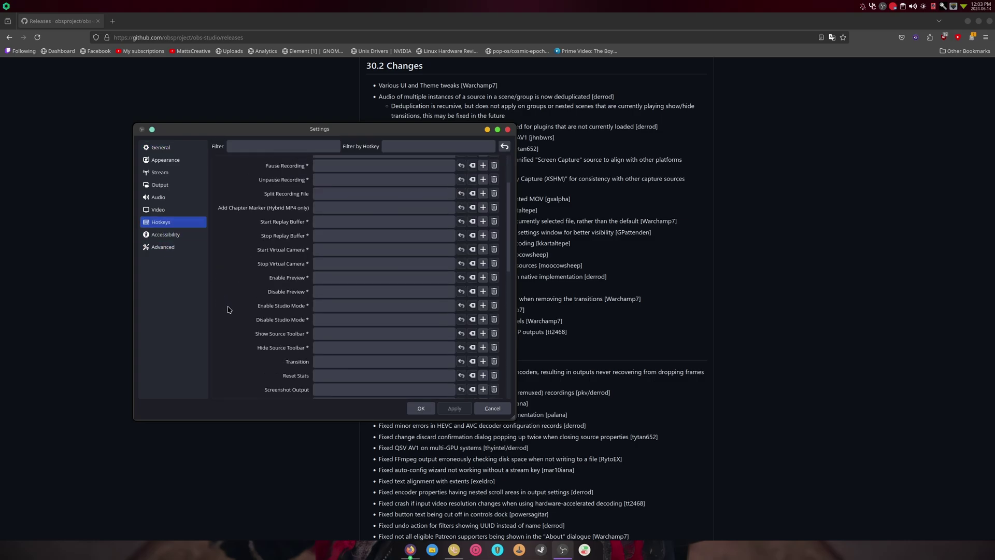
scroll(228, 309, down, 3)
scroll(228, 309, down, 5)
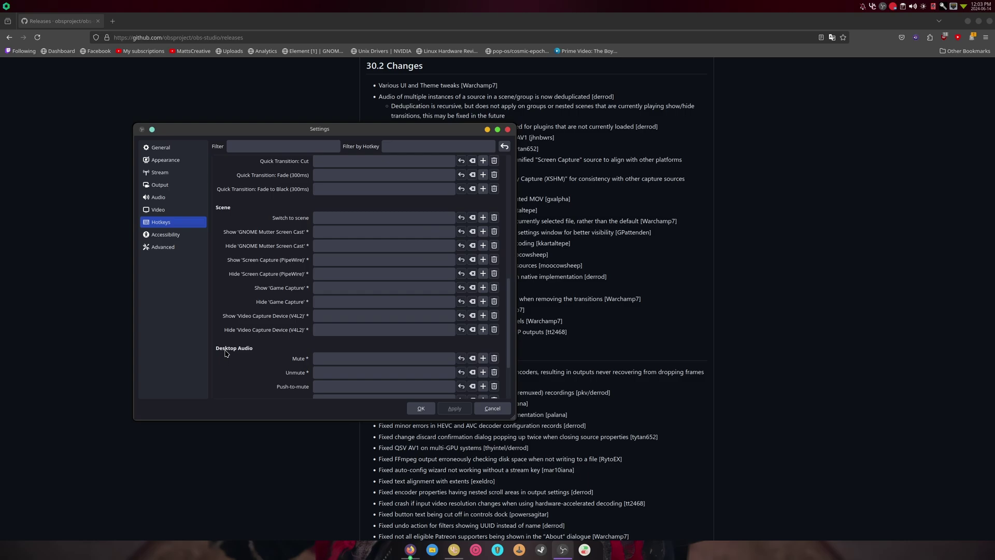
scroll(226, 356, down, 1)
scroll(226, 356, up, 12)
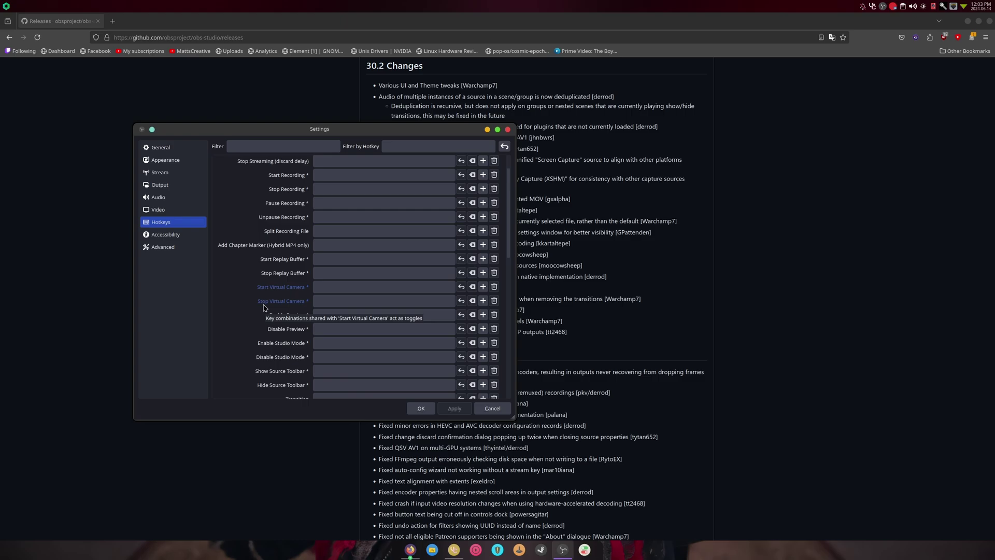
click(159, 172)
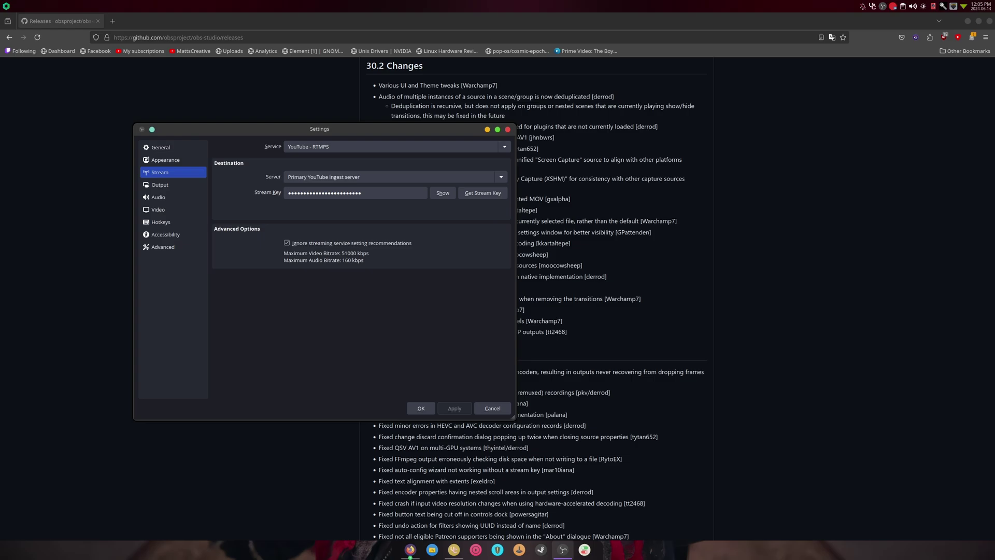
Check the available interface themes in Appearance without changing the current theme
click(164, 160)
click(334, 178)
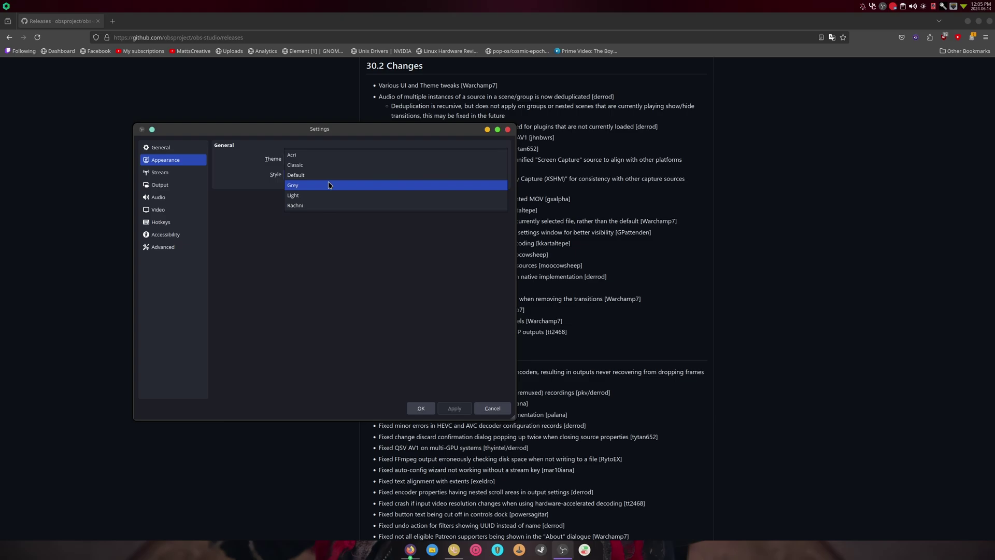
click(256, 204)
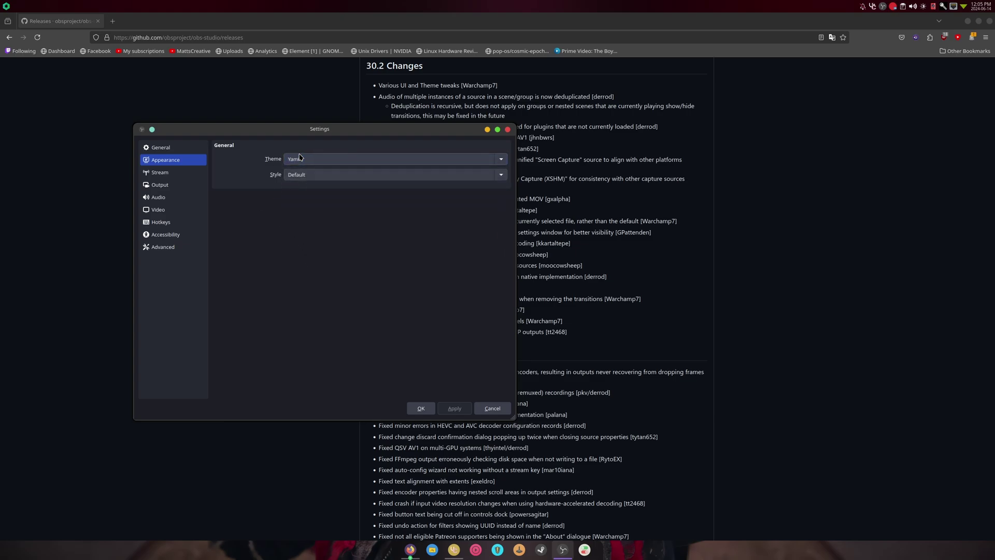
Review the NVENC AV1 recording and streaming encoder settings: CBR 18500 Kbps, P7 Slowest preset
click(159, 172)
click(159, 185)
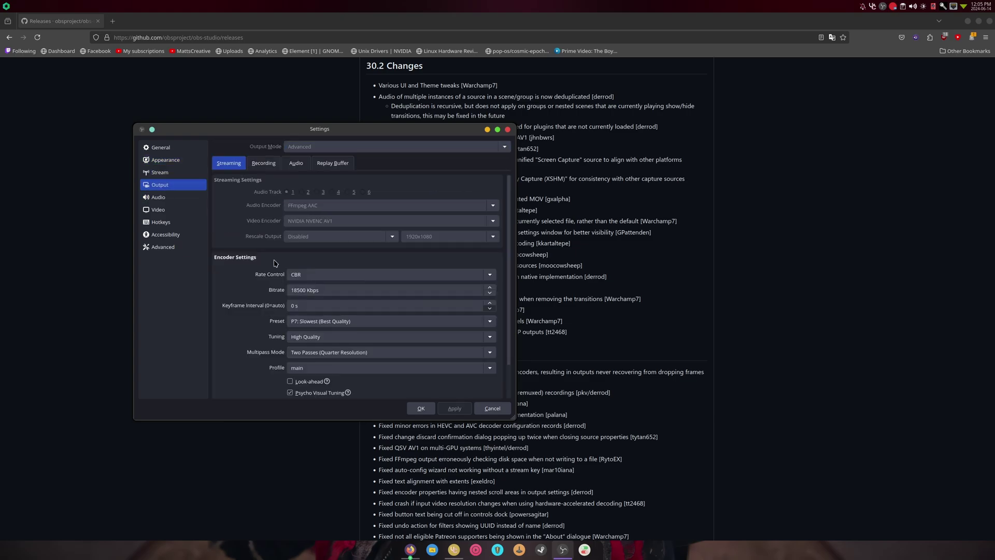
click(263, 162)
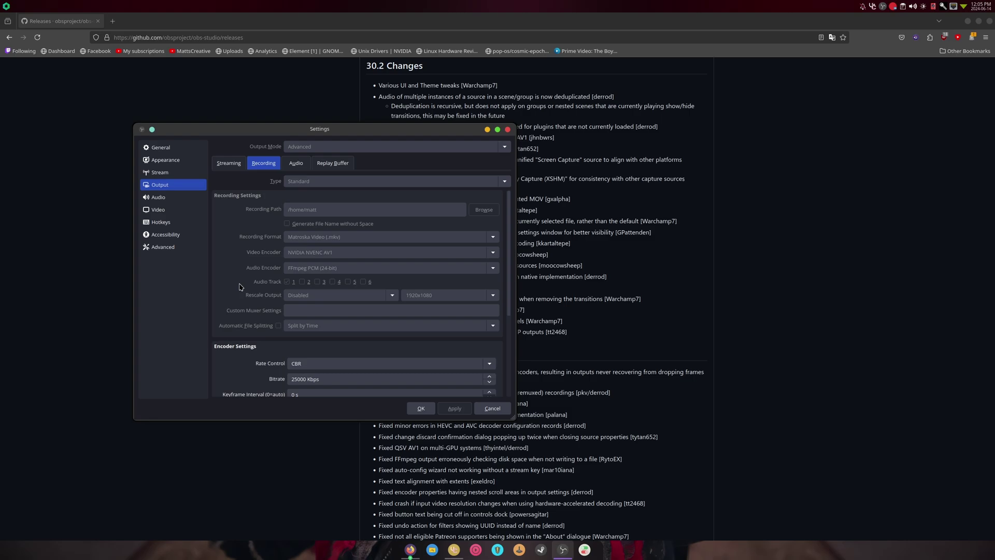
scroll(332, 264, down, 5)
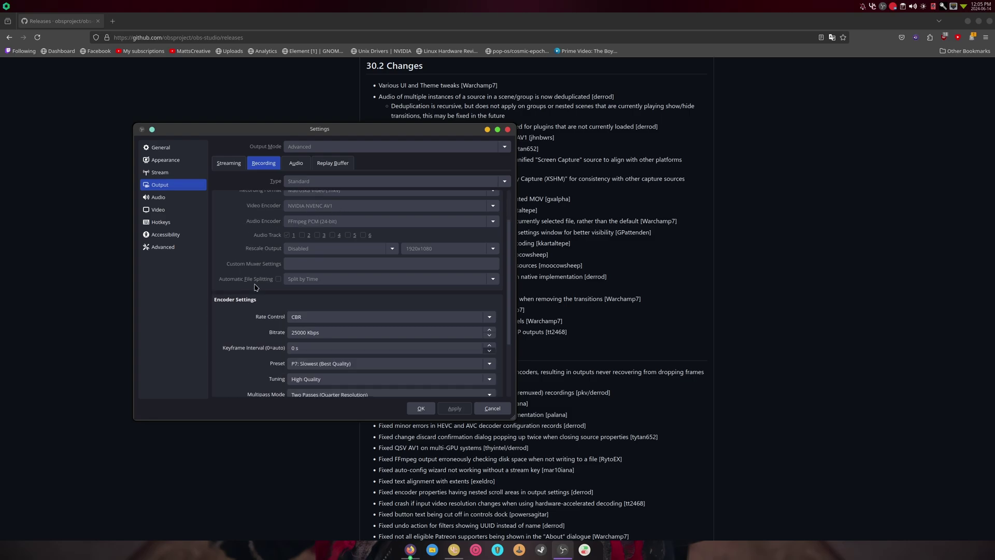
scroll(254, 307, up, 5)
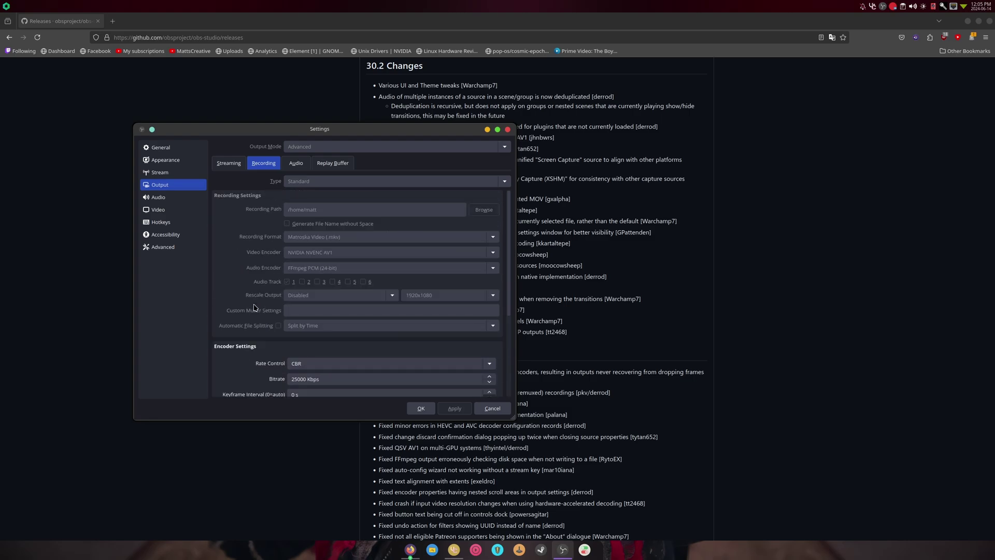
click(239, 164)
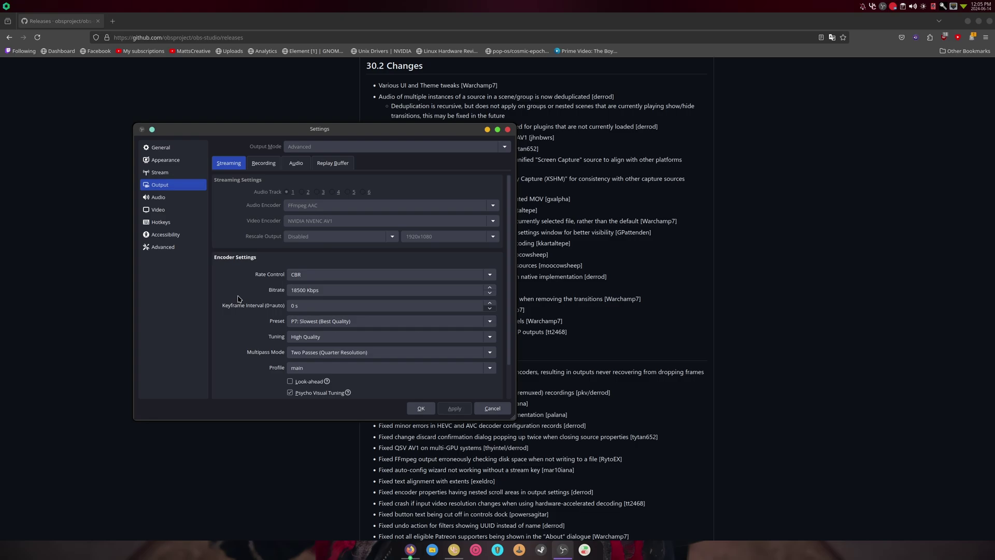
scroll(253, 269, down, 1)
scroll(257, 264, up, 1)
scroll(251, 293, down, 1)
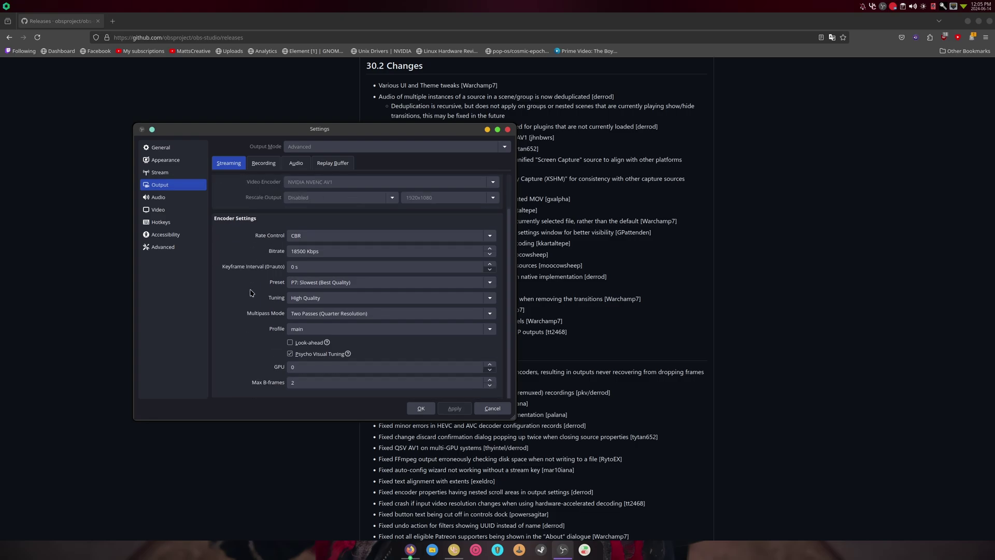
scroll(239, 351, up, 1)
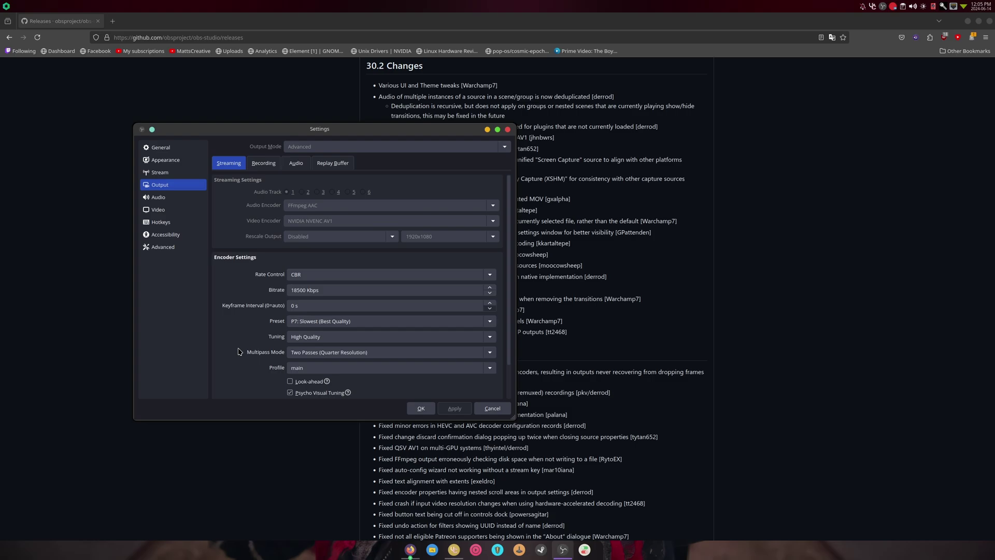
Look over the Audio, Hotkeys and Advanced settings pages
click(165, 197)
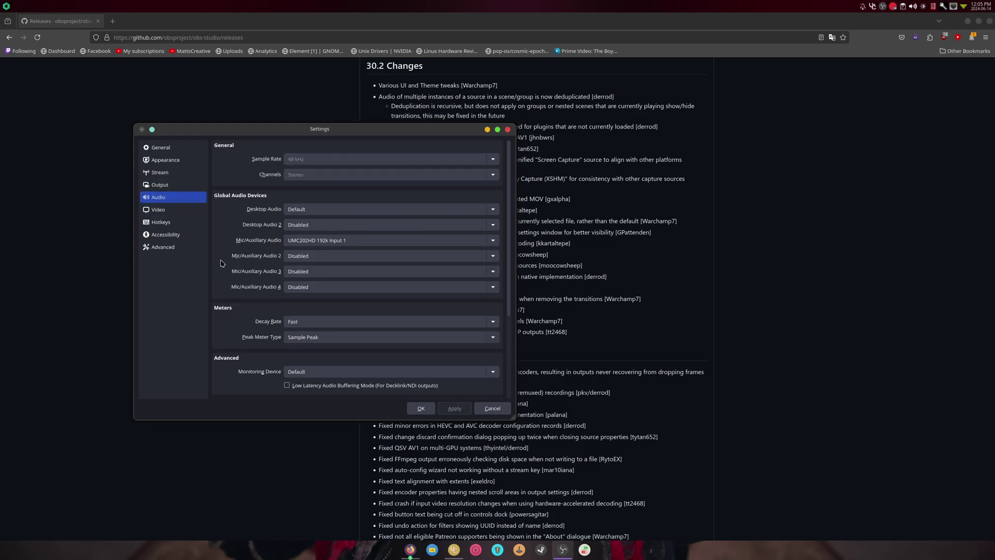
scroll(221, 263, down, 3)
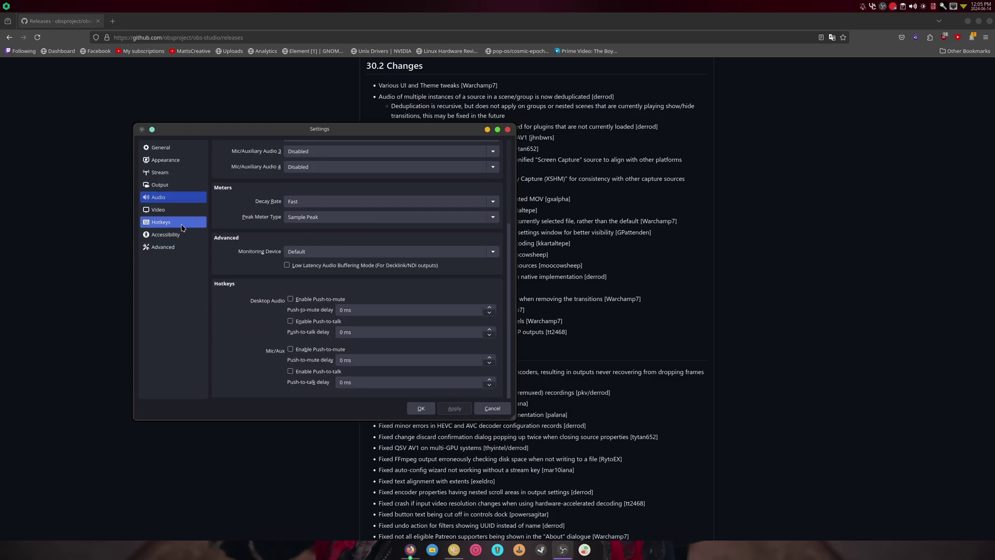
click(165, 222)
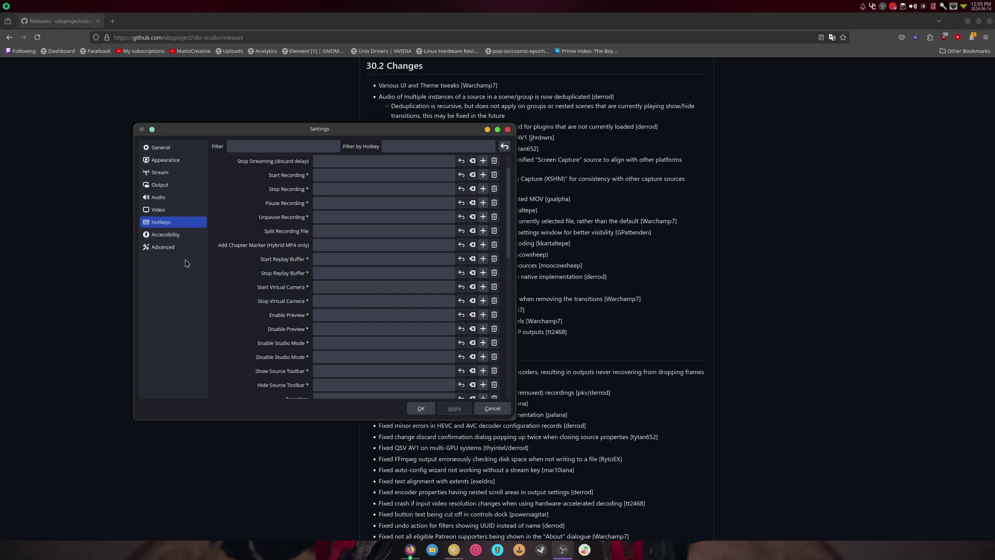
click(164, 247)
scroll(232, 305, down, 3)
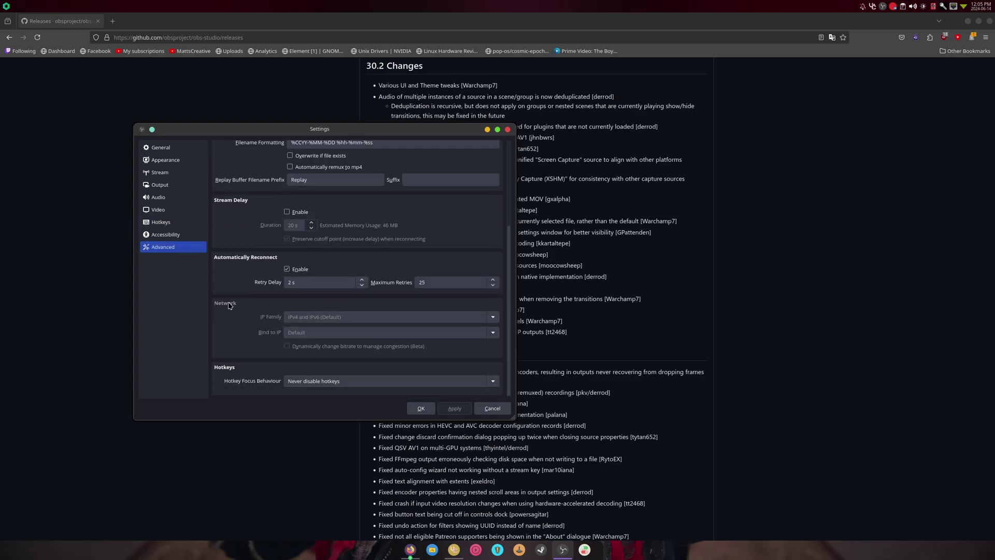
Return to General settings, close Settings with OK, and bring up the main OBS window
click(160, 148)
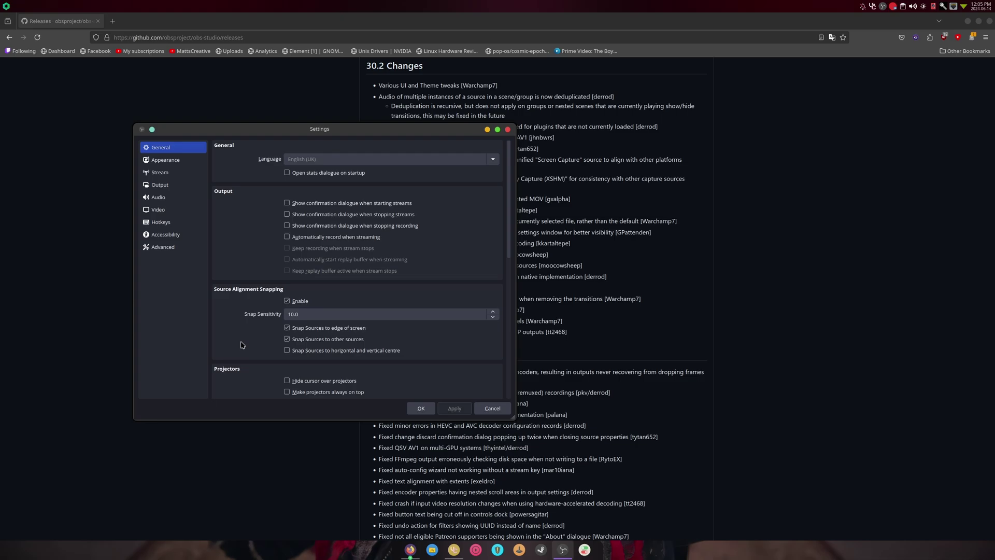
scroll(244, 347, down, 3)
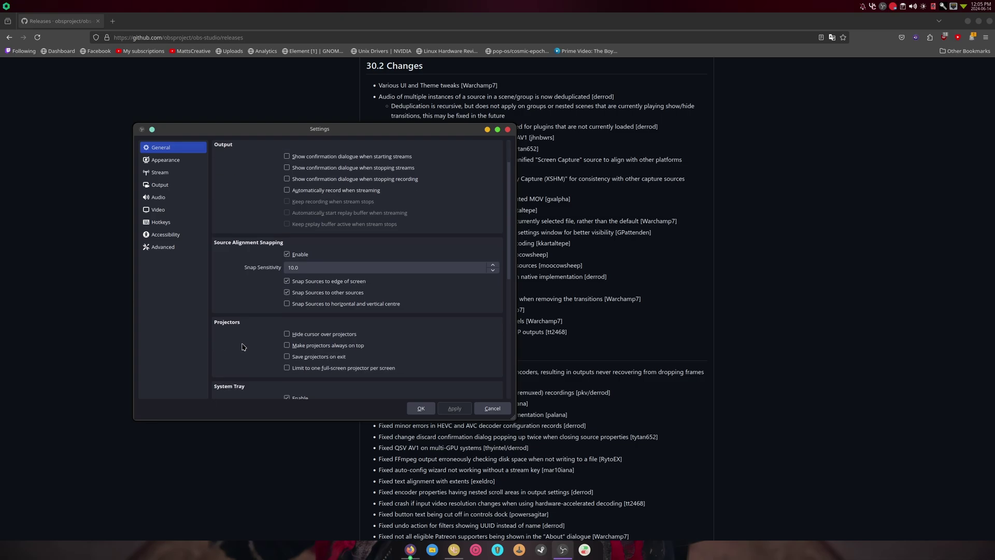
click(429, 408)
key(alt+Tab)
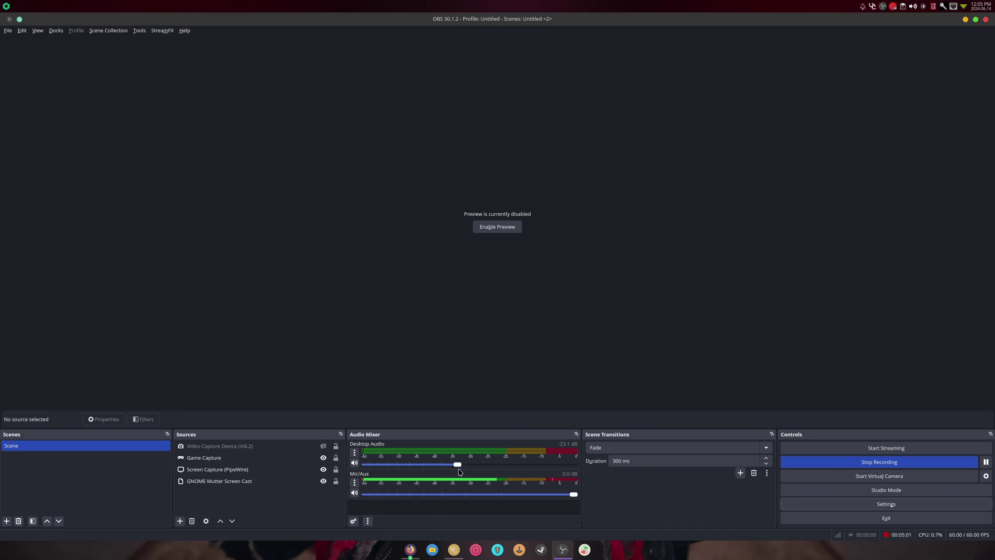
Dismiss the Mic/Aux options menu and restore the maximized OBS window to a smaller size
click(354, 482)
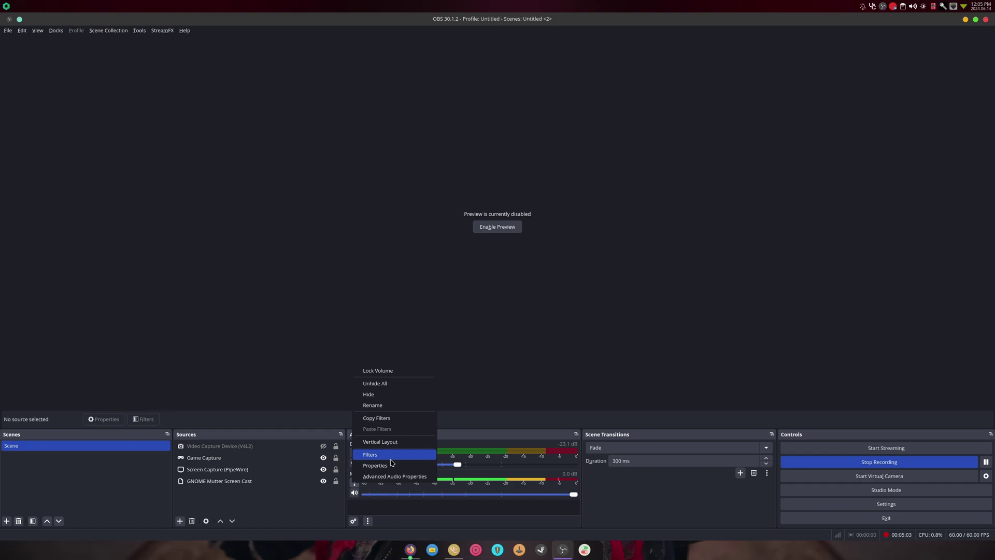
click(632, 495)
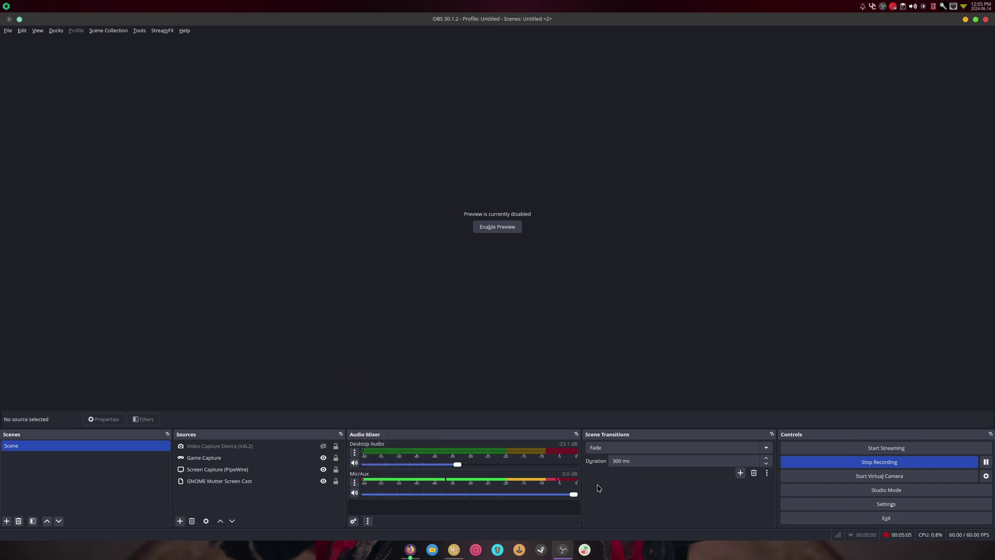
drag(568, 21, 994, 363)
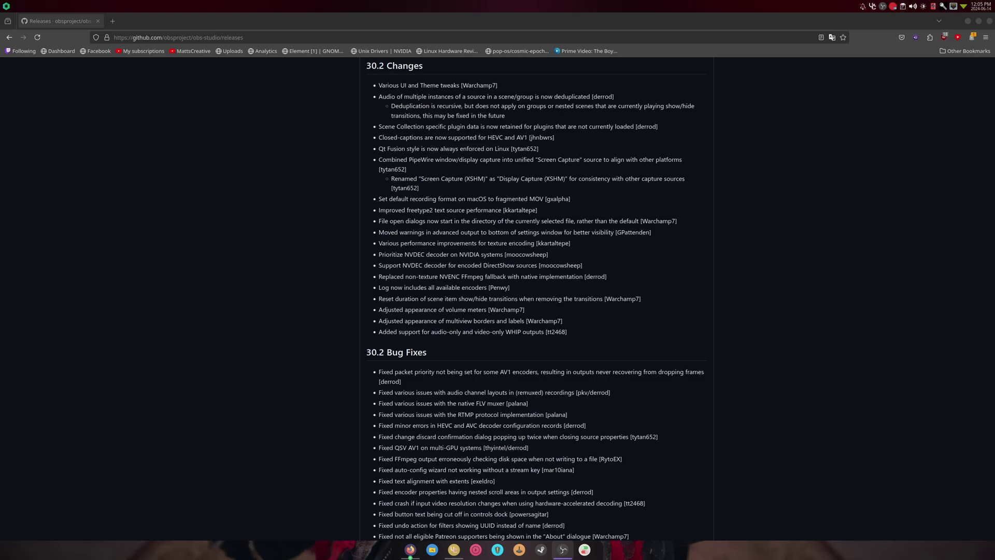